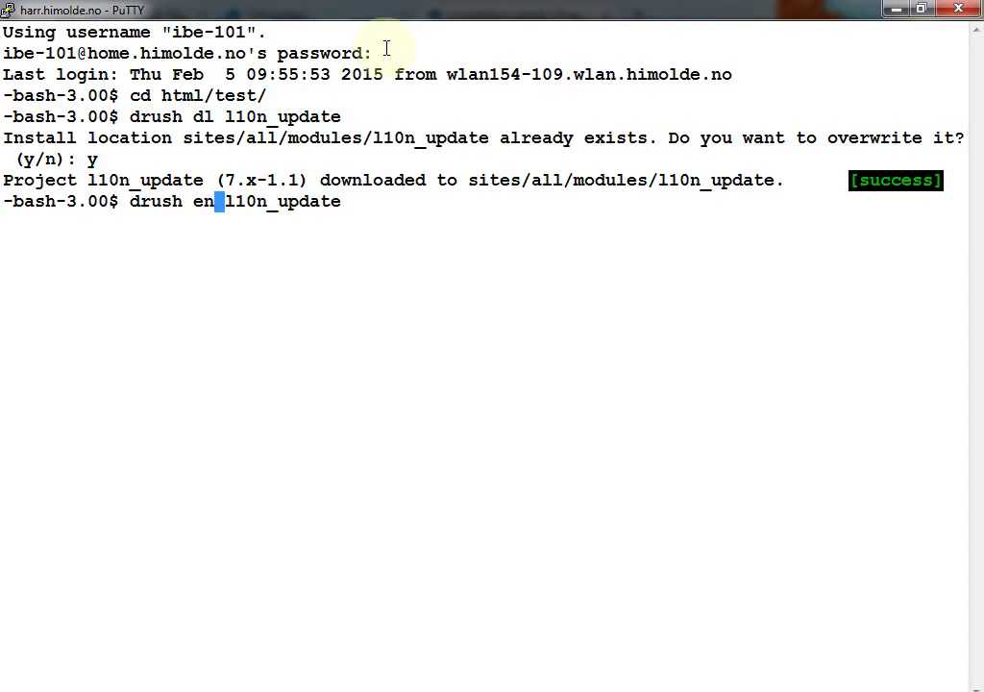
- Enable the l10n_update module with drush, accepting the locale extension it requires
key("Return")
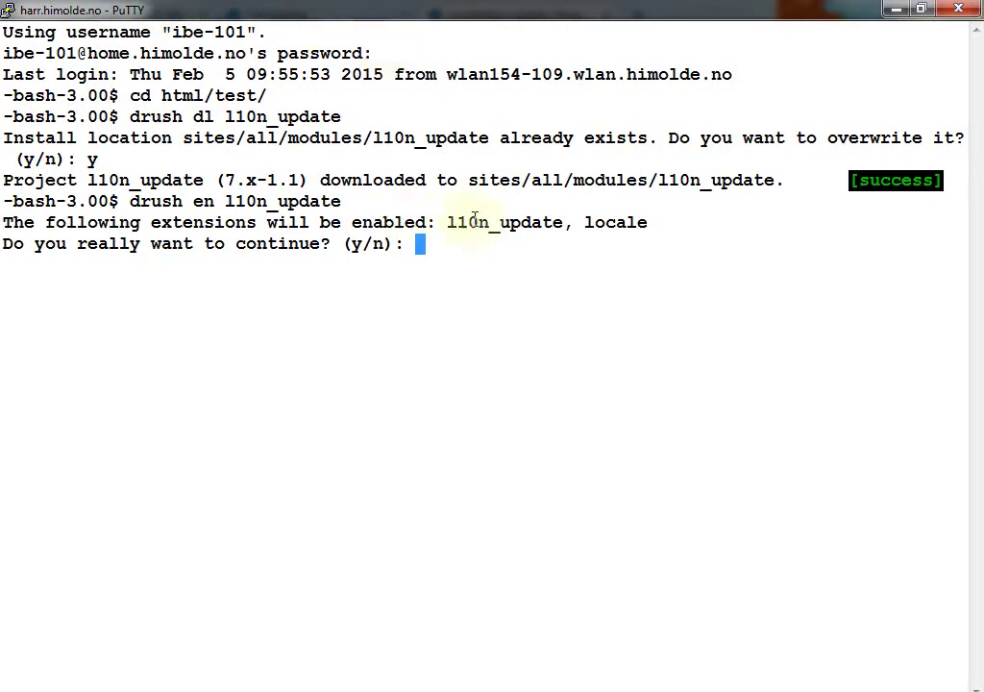
type("y")
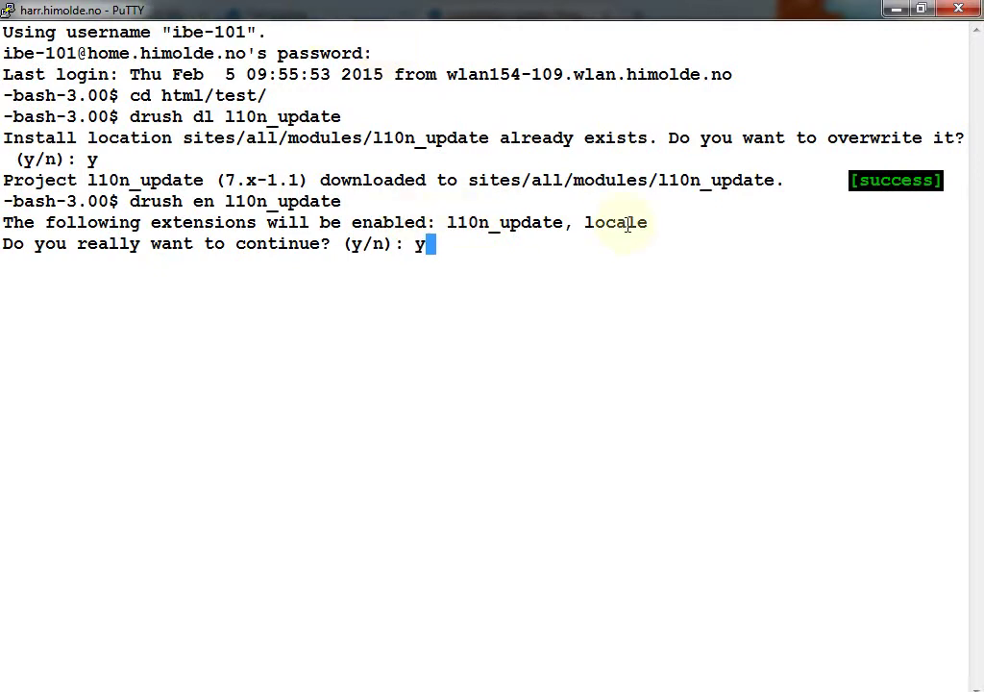
key("Return")
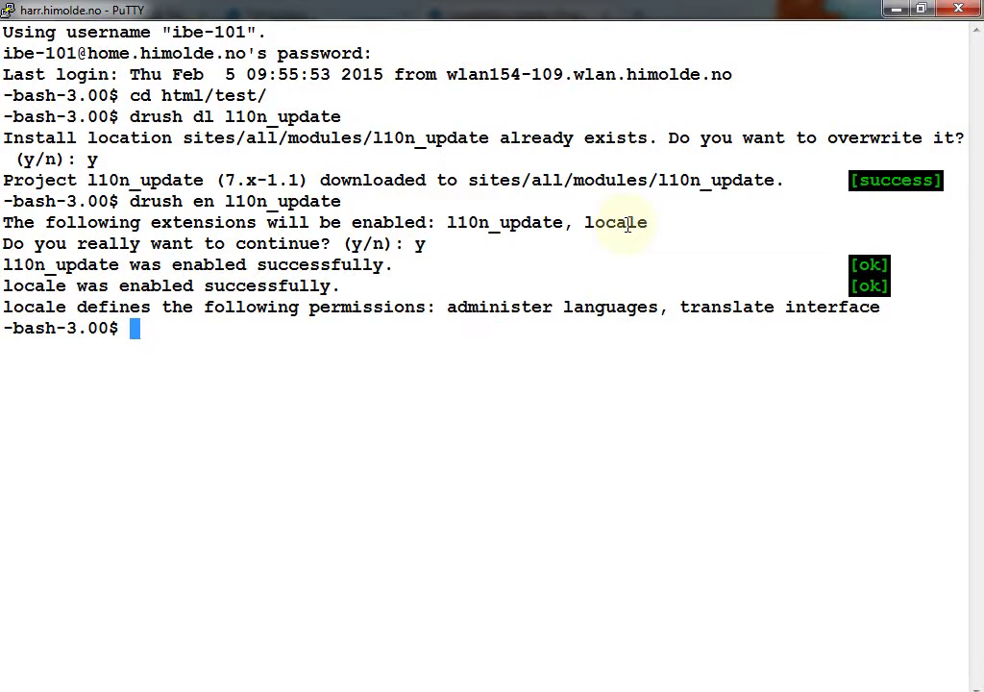
- Switch to Firefox and open the Languages configuration page of the Tull og tøys Drupal site
key("alt+Tab")
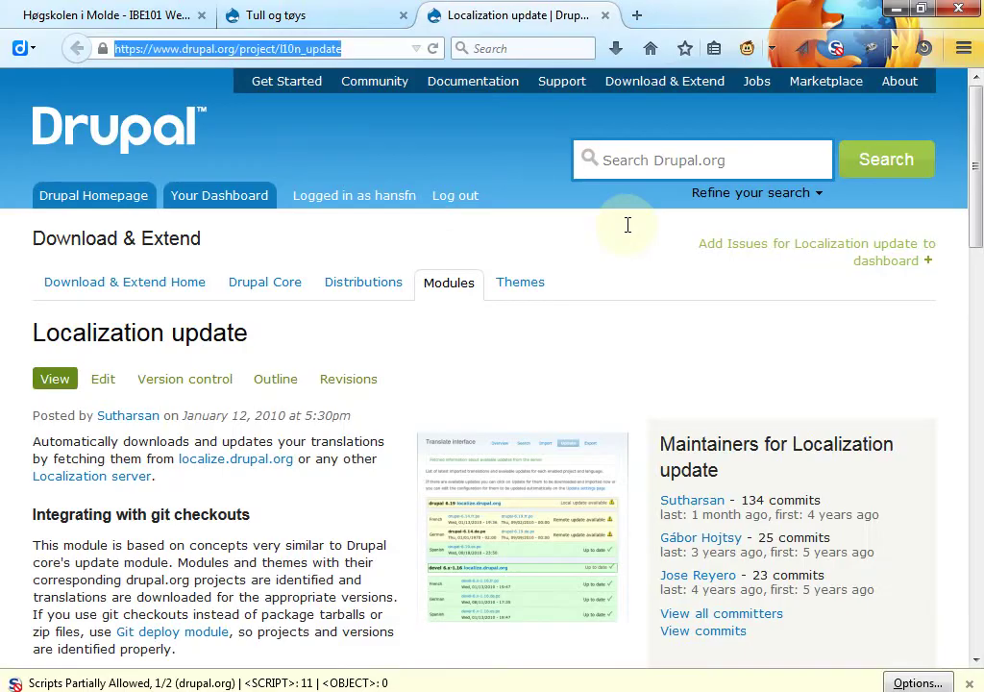
left_click(163, 19)
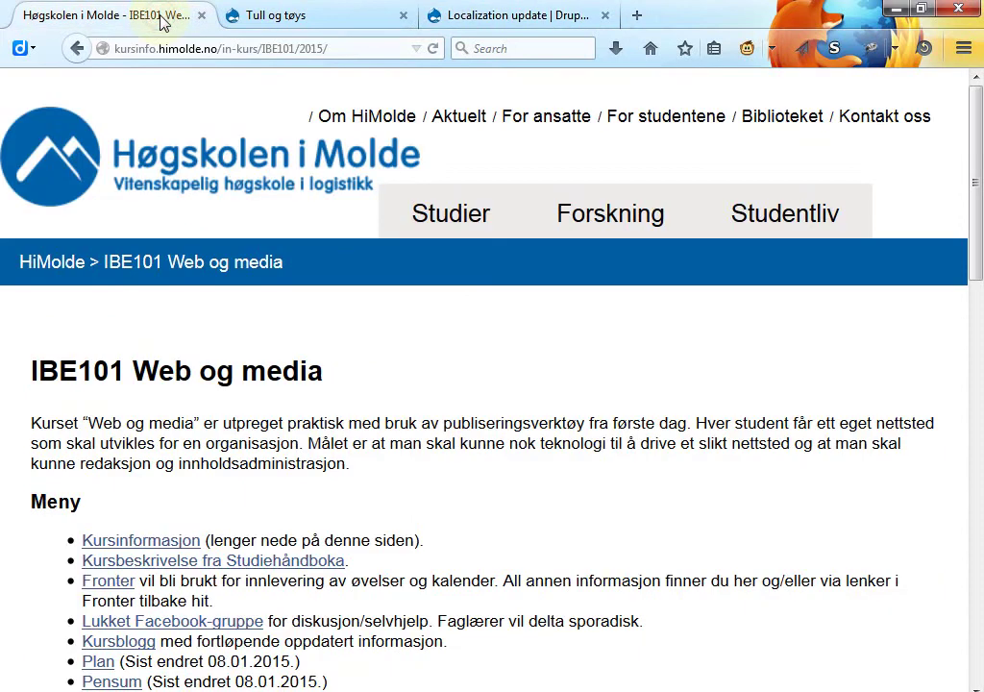
left_click(246, 23)
mouse_move(414, 139)
mouse_move(501, 88)
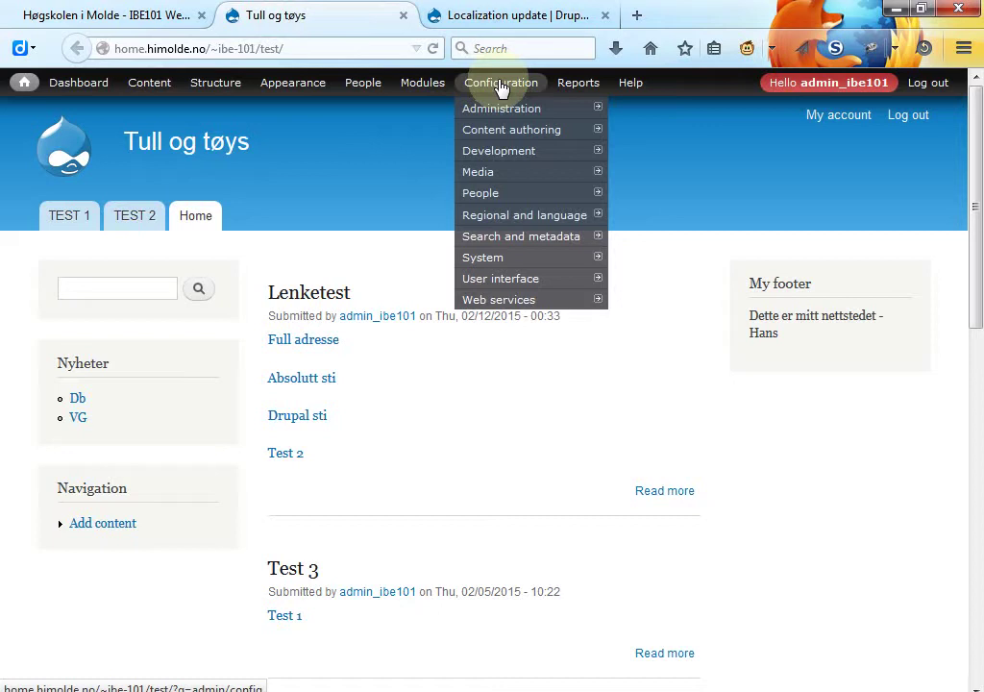
mouse_move(525, 220)
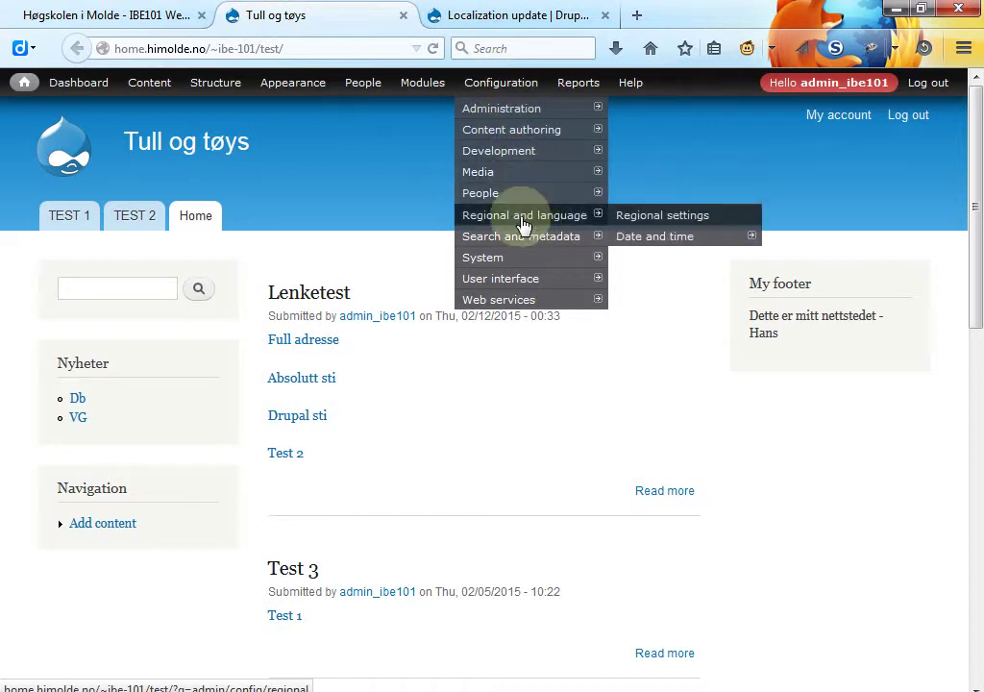
left_click(535, 218)
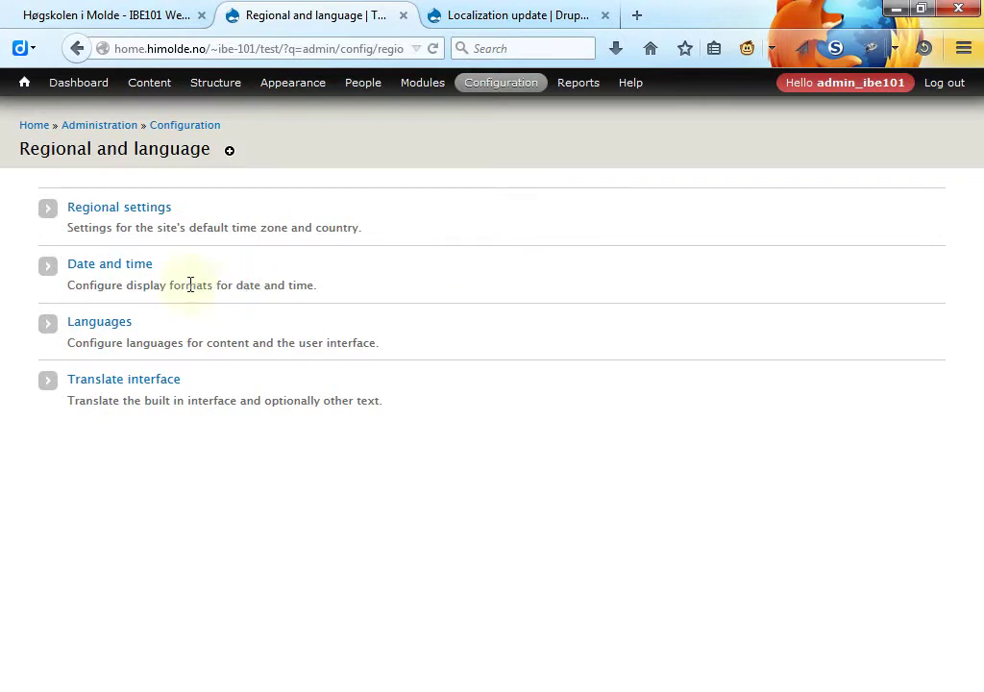
left_click(111, 333)
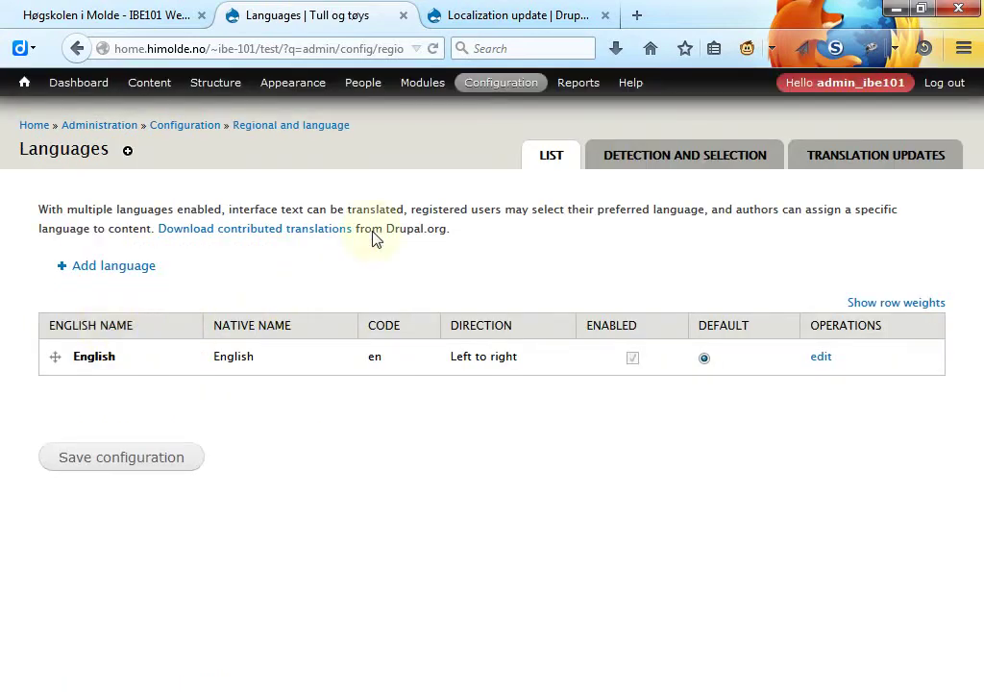
- Add the predefined language Norwegian Bokmål (Bokmål) to the site
left_click(130, 274)
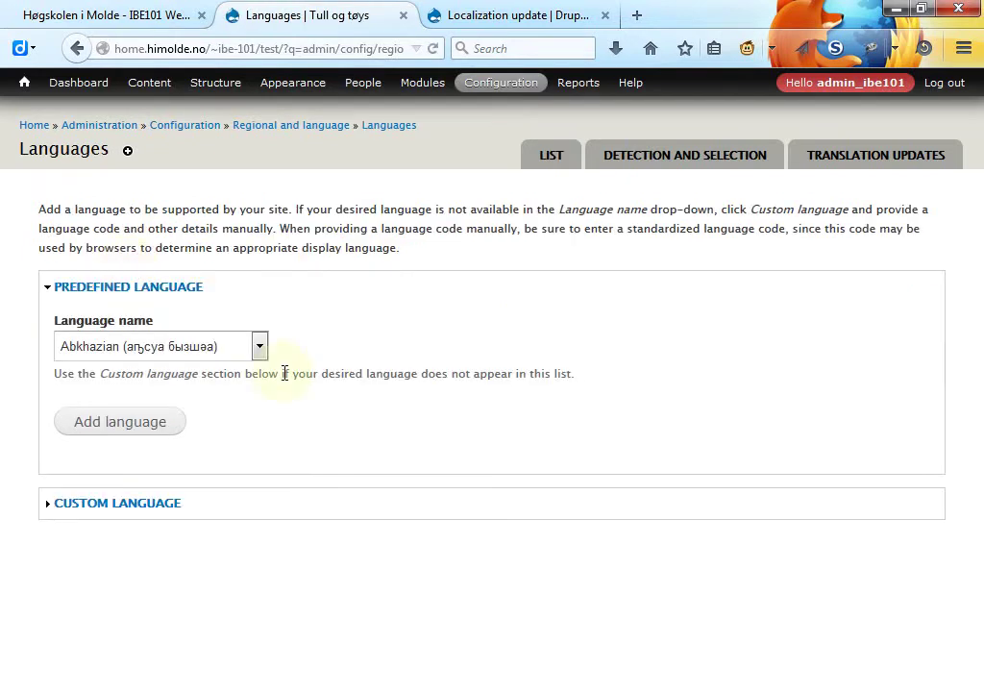
left_click(260, 347)
key("n")
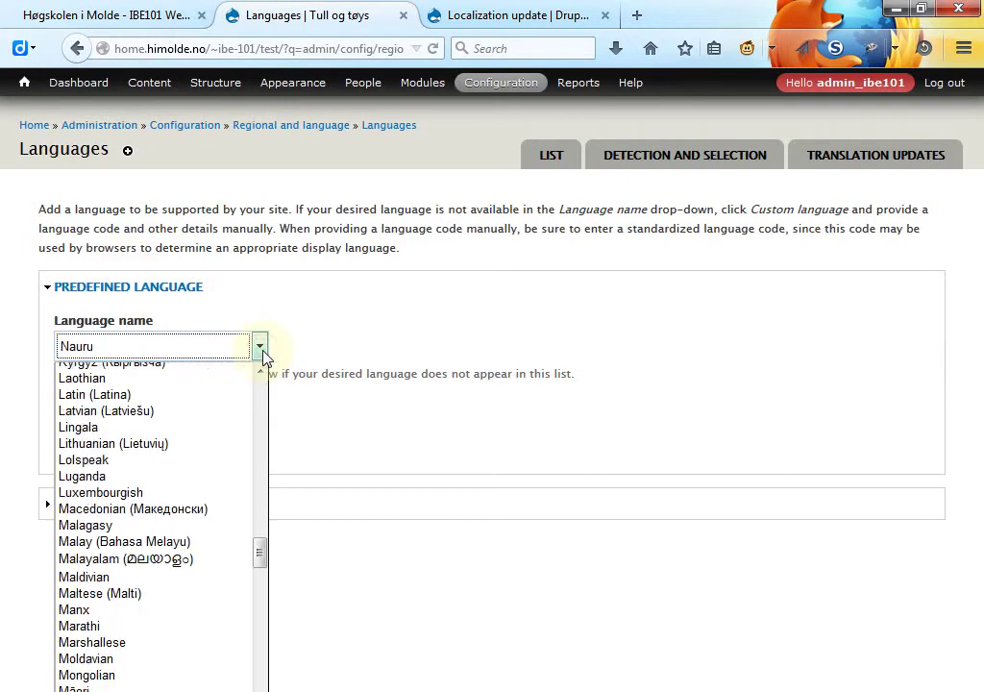
key("Down")
key("Down")
key("Down")
key("Down")
key("Down")
key("Down")
key("Down")
key("Down")
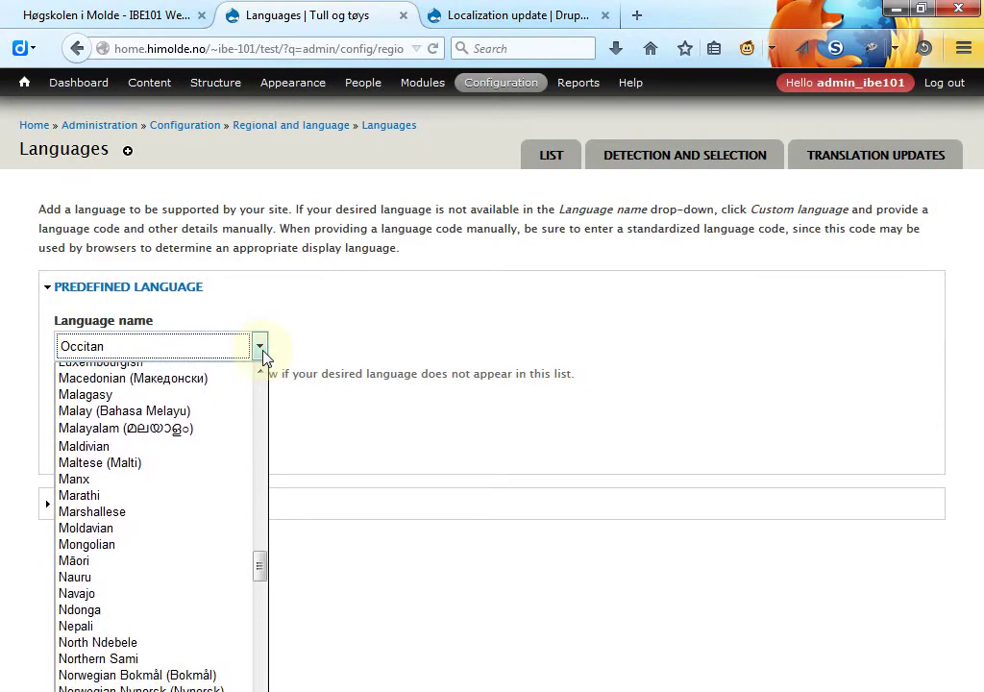
key("Up")
key("Up")
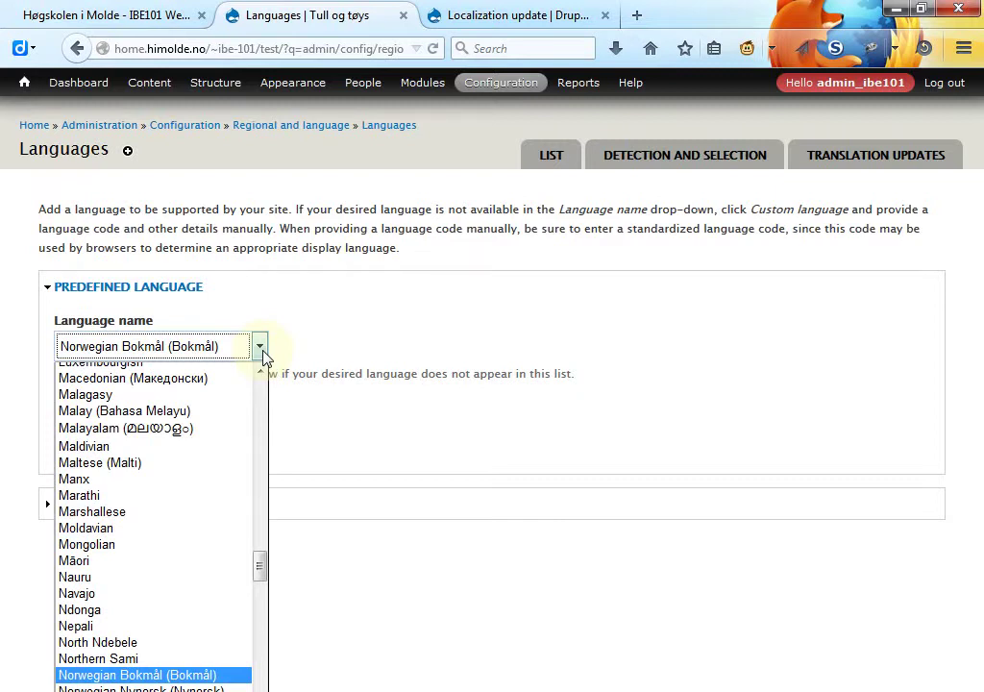
left_click(261, 350)
left_click(124, 430)
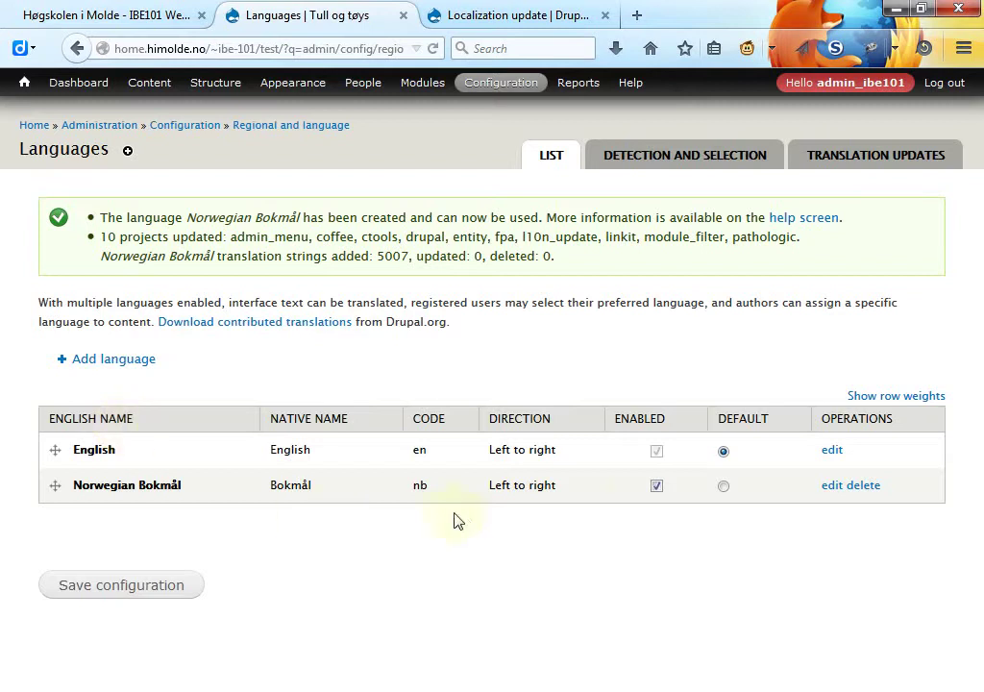
- Make Norwegian Bokmål the site's default language and save the configuration
left_click(724, 487)
left_click(110, 586)
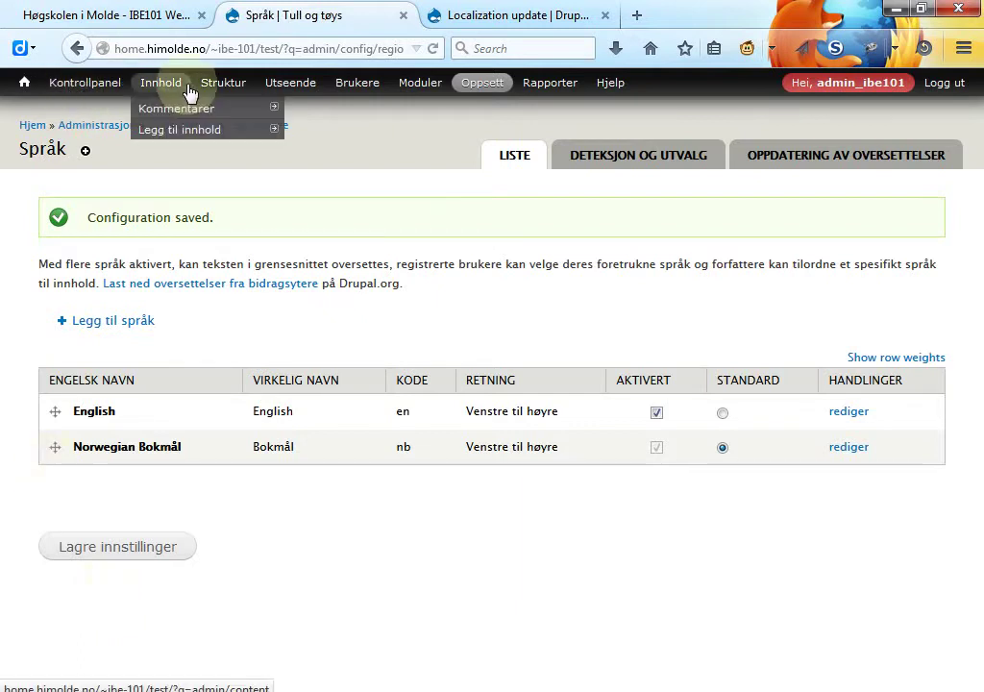
mouse_move(453, 95)
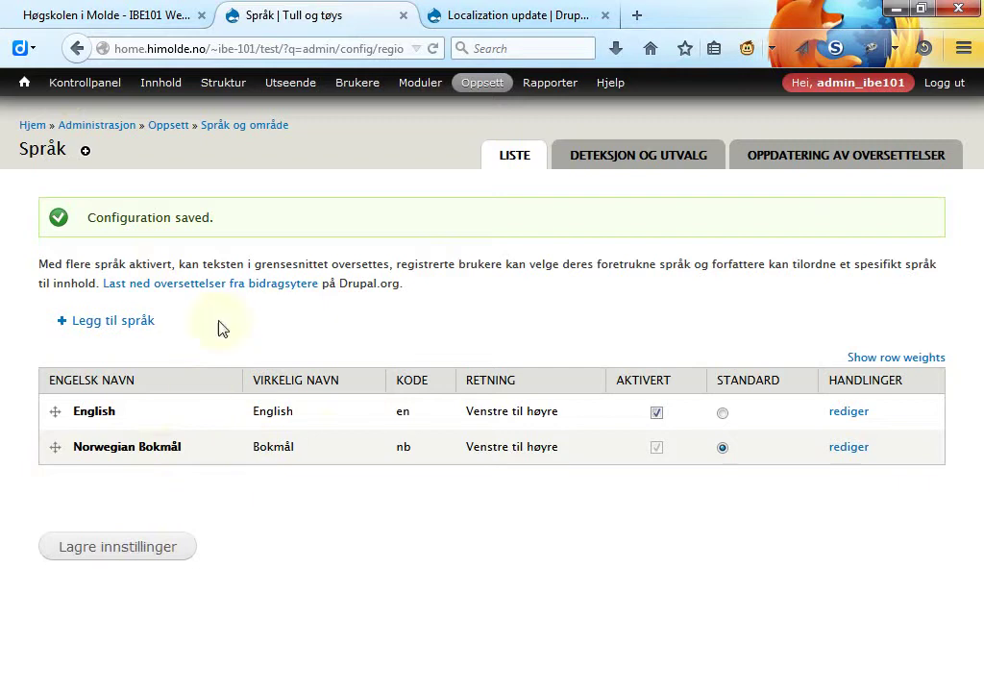
- Examine the interface translation on the site's home page, including the Lenketest byline and the administration menus
left_click(39, 127)
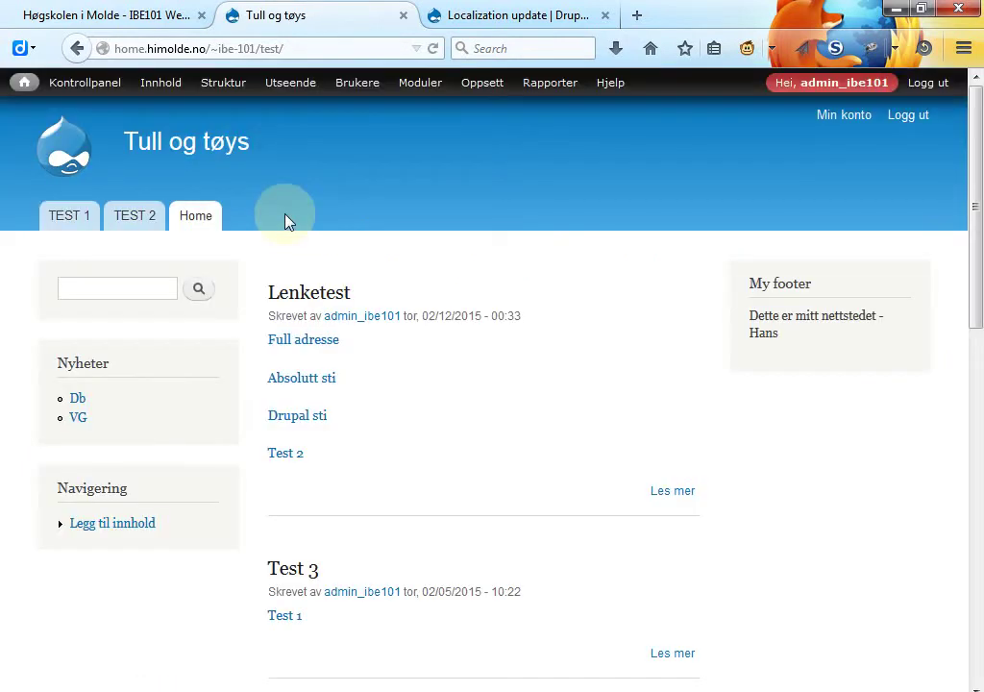
triple_click(289, 316)
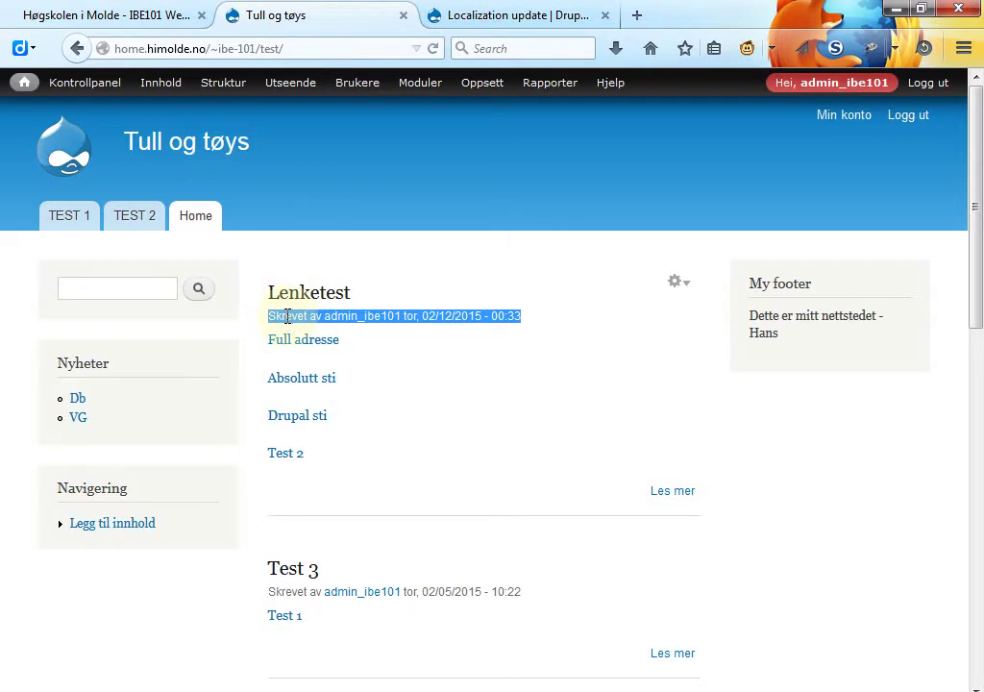
mouse_move(247, 92)
mouse_move(285, 92)
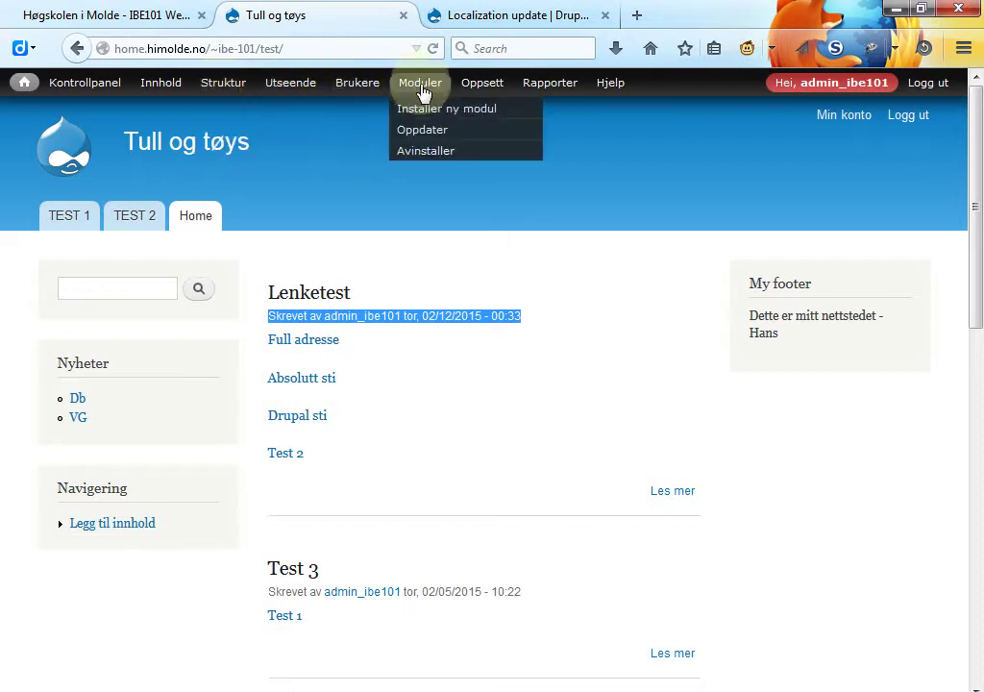
mouse_move(469, 93)
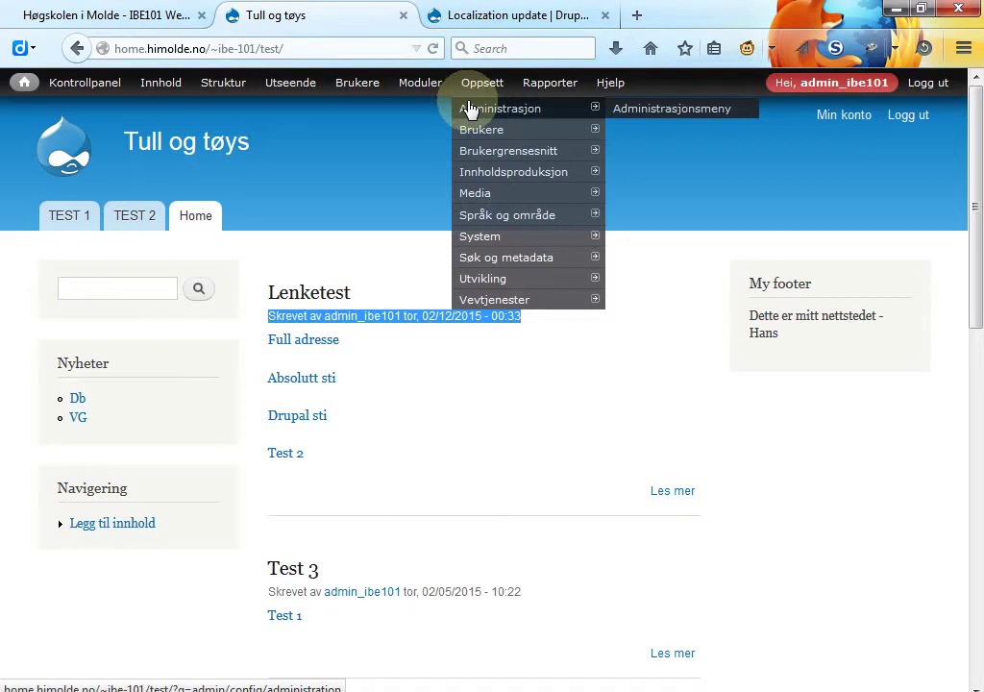
- Review the language settings in the administrator account's edit form and return to the site's home page
left_click(816, 97)
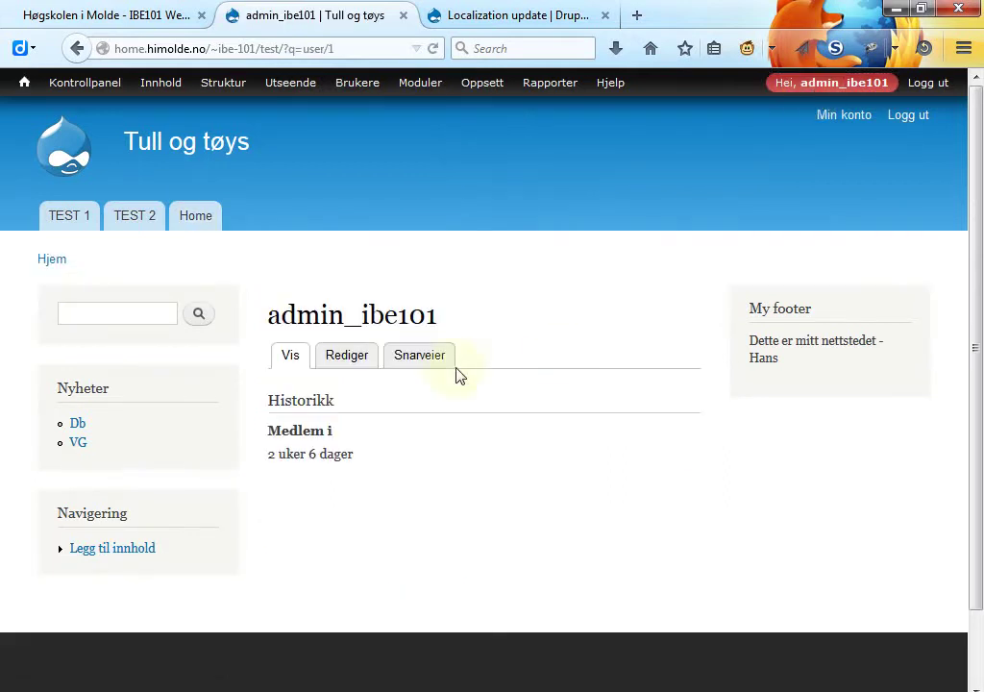
left_click(356, 370)
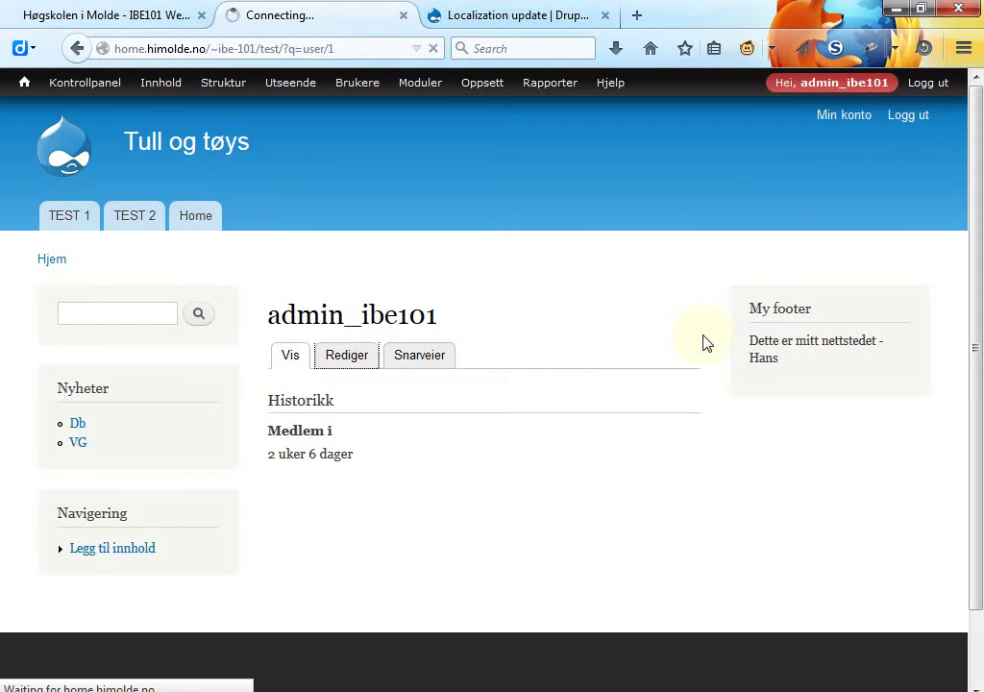
scroll(707, 343, "down", 2)
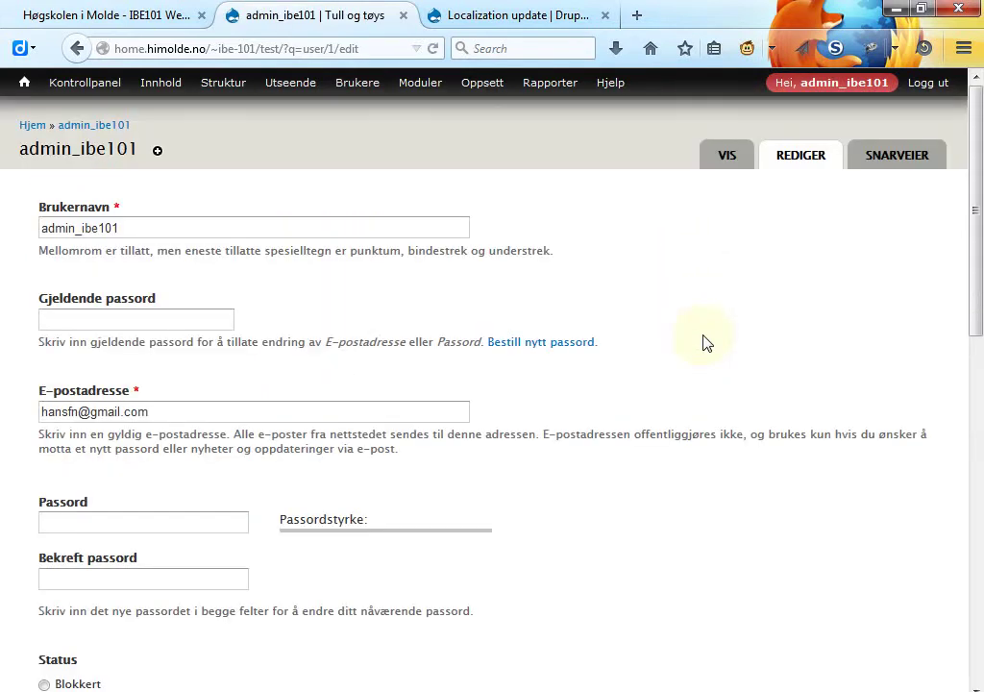
scroll(705, 341, "down", 8)
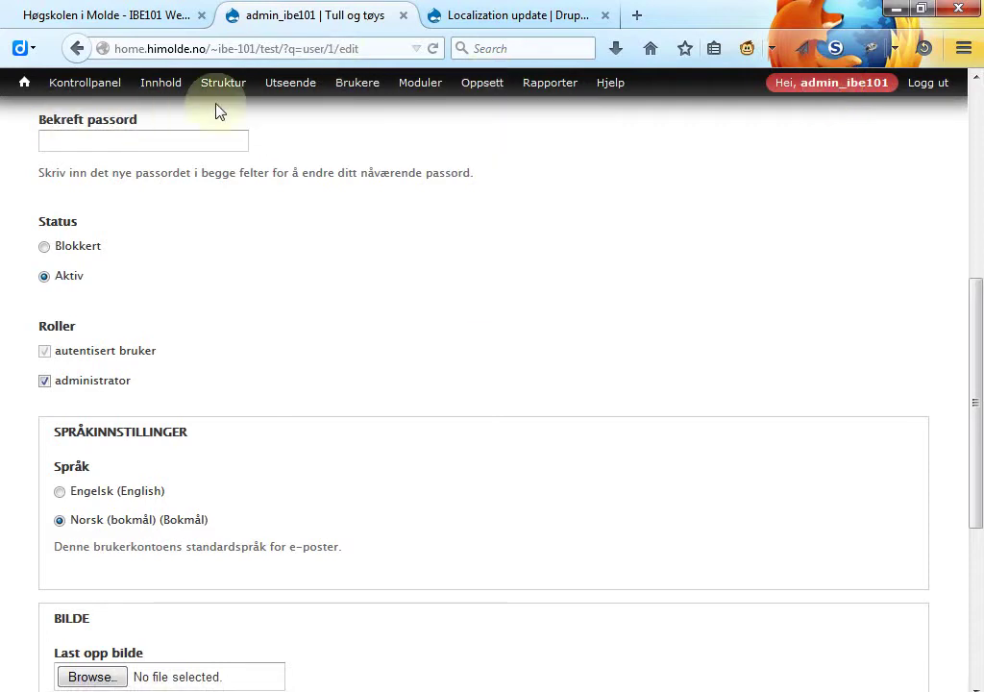
left_click(24, 86)
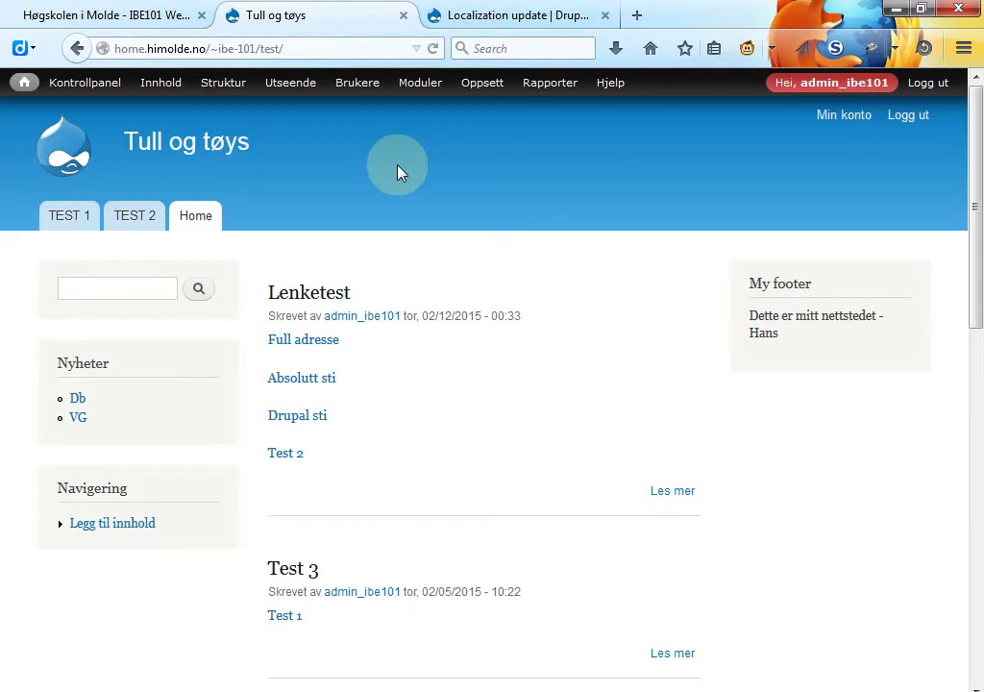
- Open the 05-om-html-og-css lecture from the IBE101 course site and show its slides in full screen
left_click(90, 21)
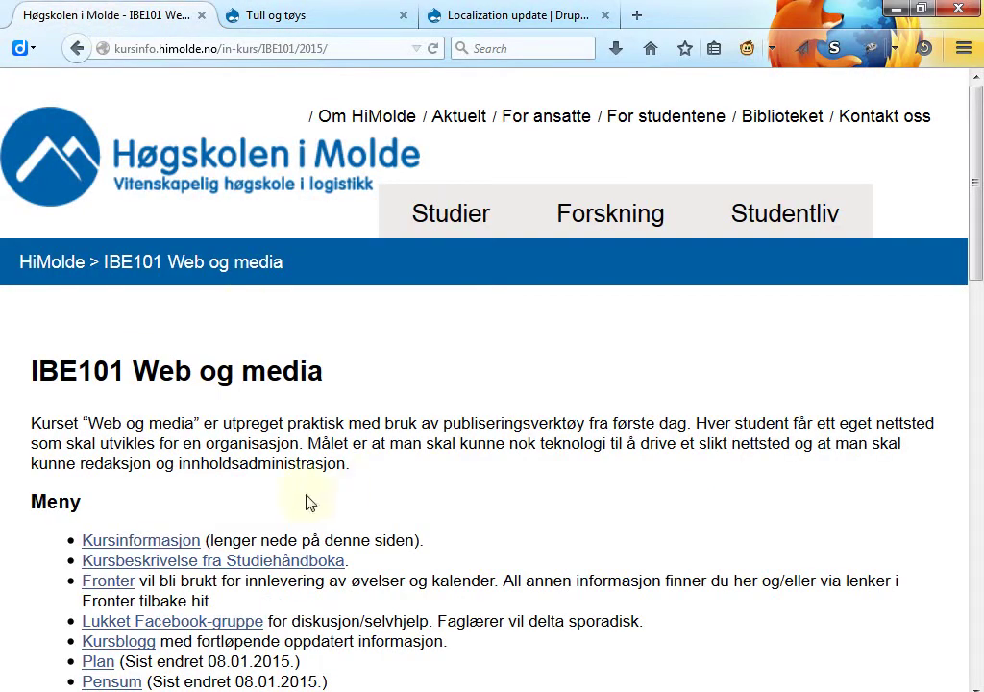
scroll(243, 600, "down", 4)
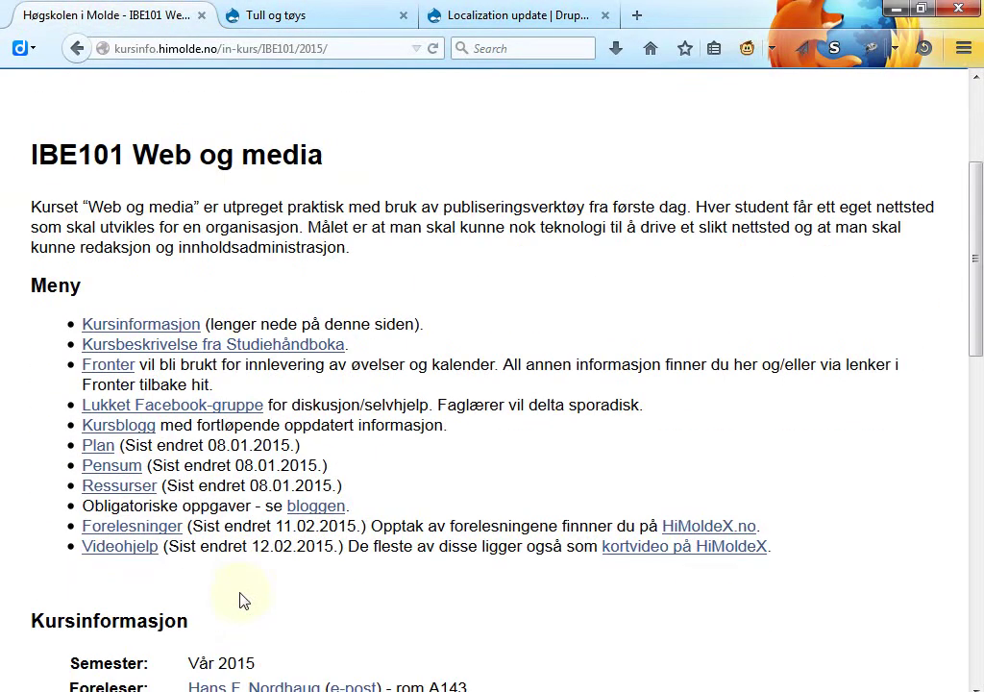
left_click(147, 535)
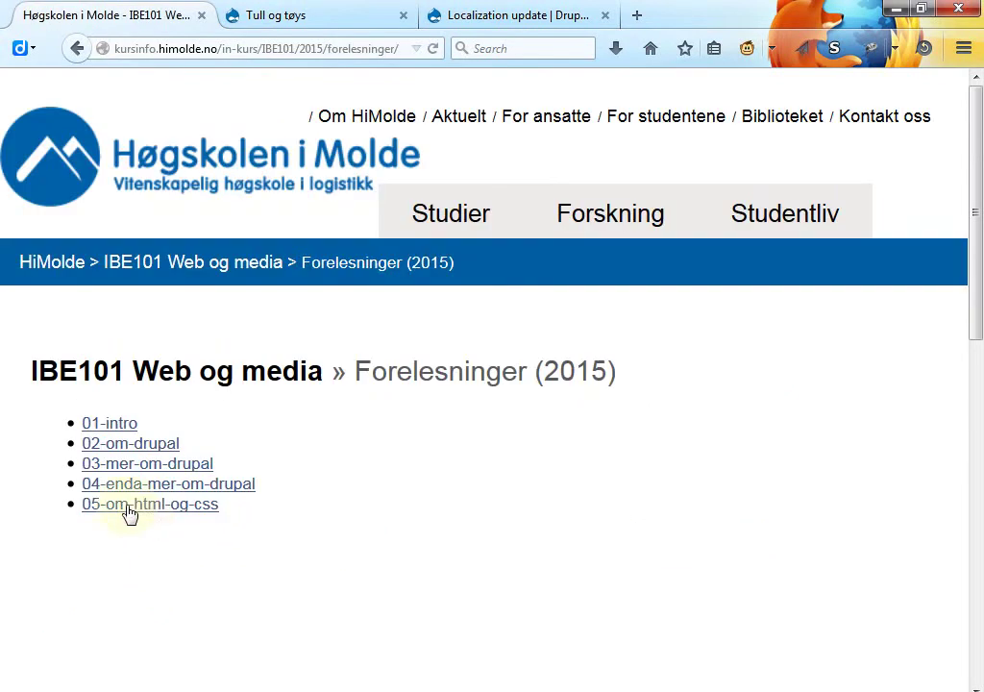
left_click(135, 516)
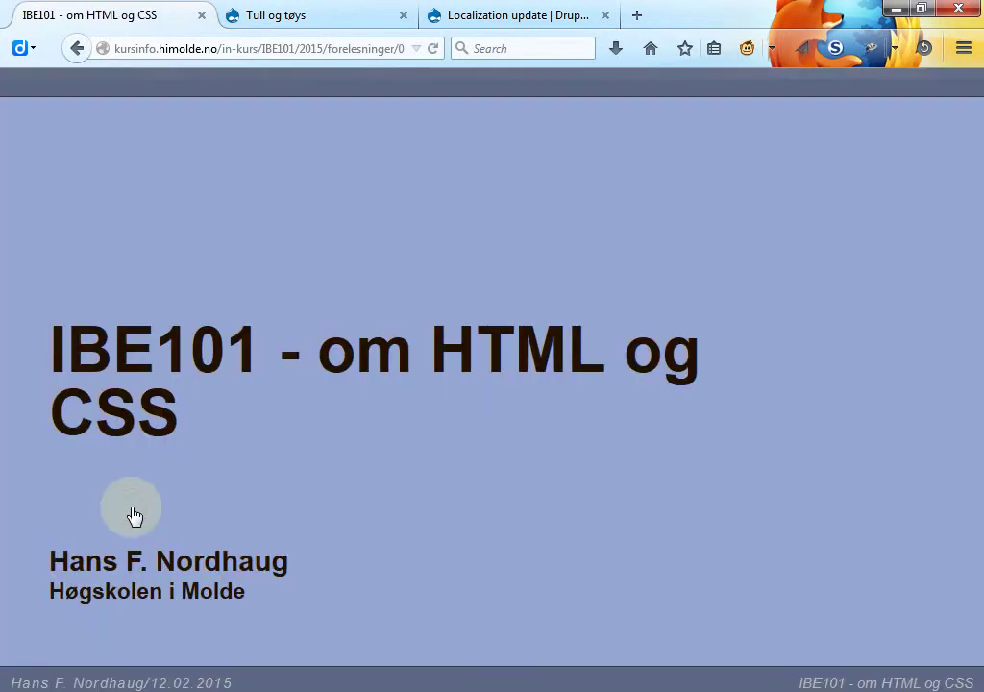
key("F11")
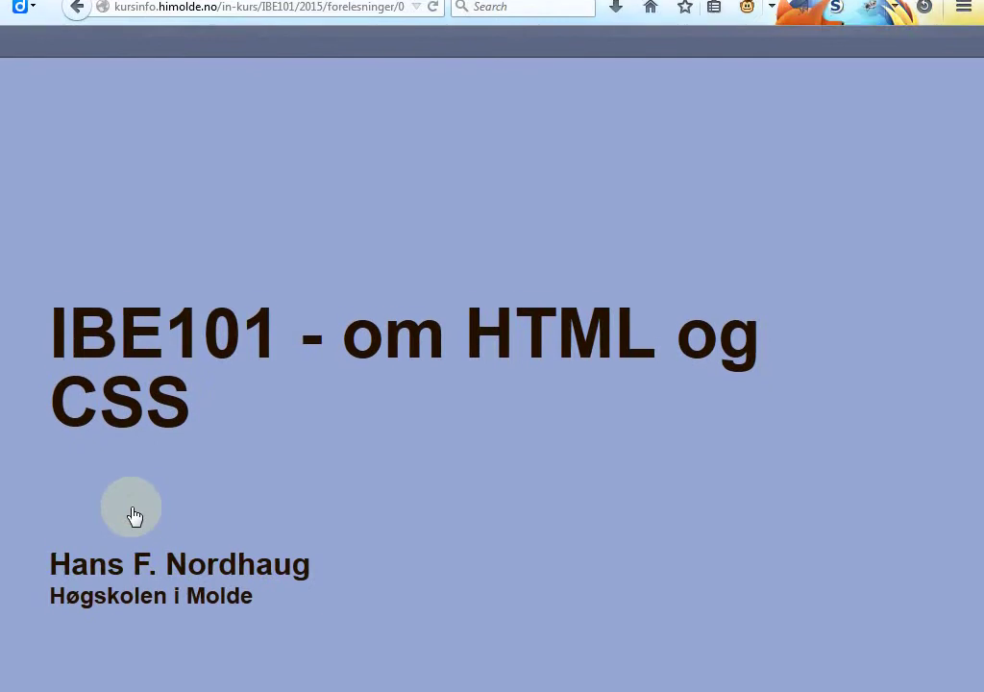